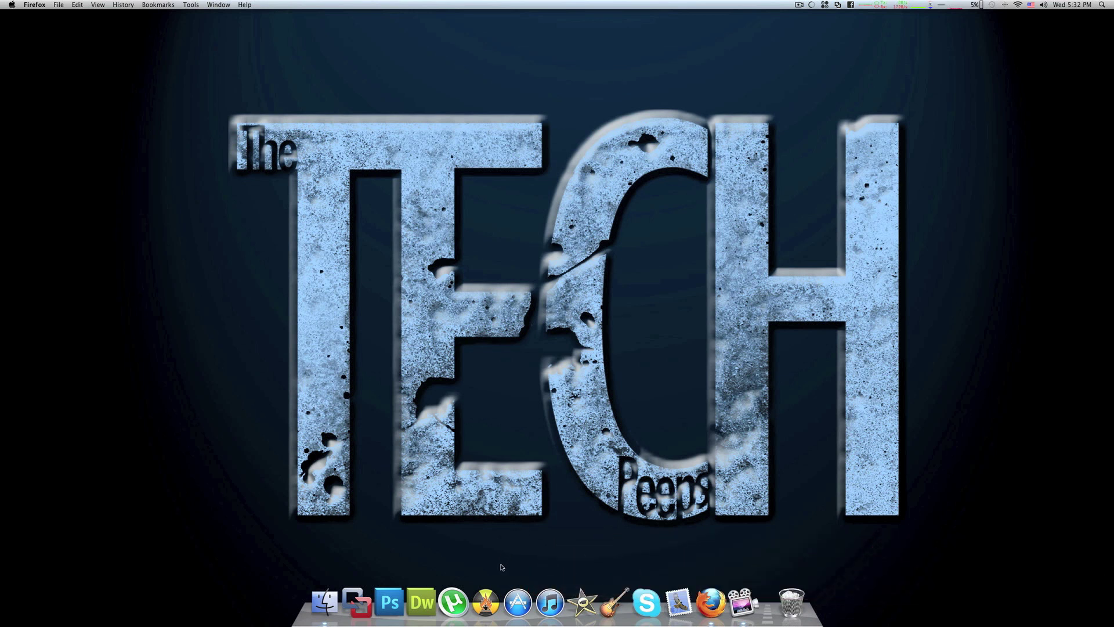
Step: Launch Burn from the Dock, showing an empty untitled Video disc project
{"action": "left_click", "coordinate": [485, 599]}
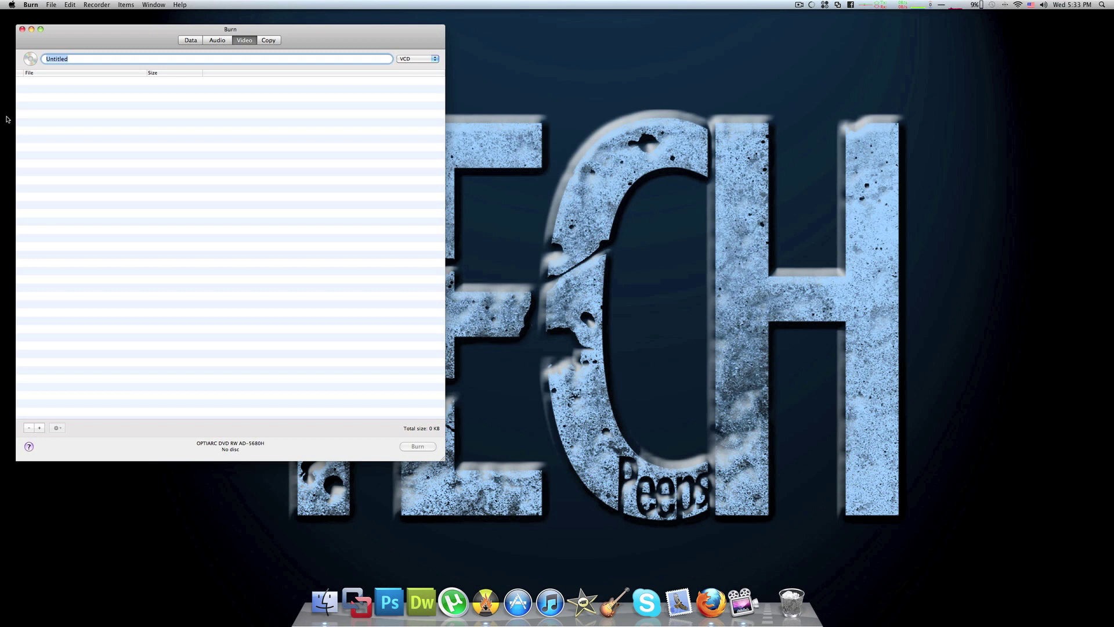
Step: Cycle through the Data, Audio and Video disc modes, ending back on Data
{"action": "left_click", "coordinate": [199, 40]}
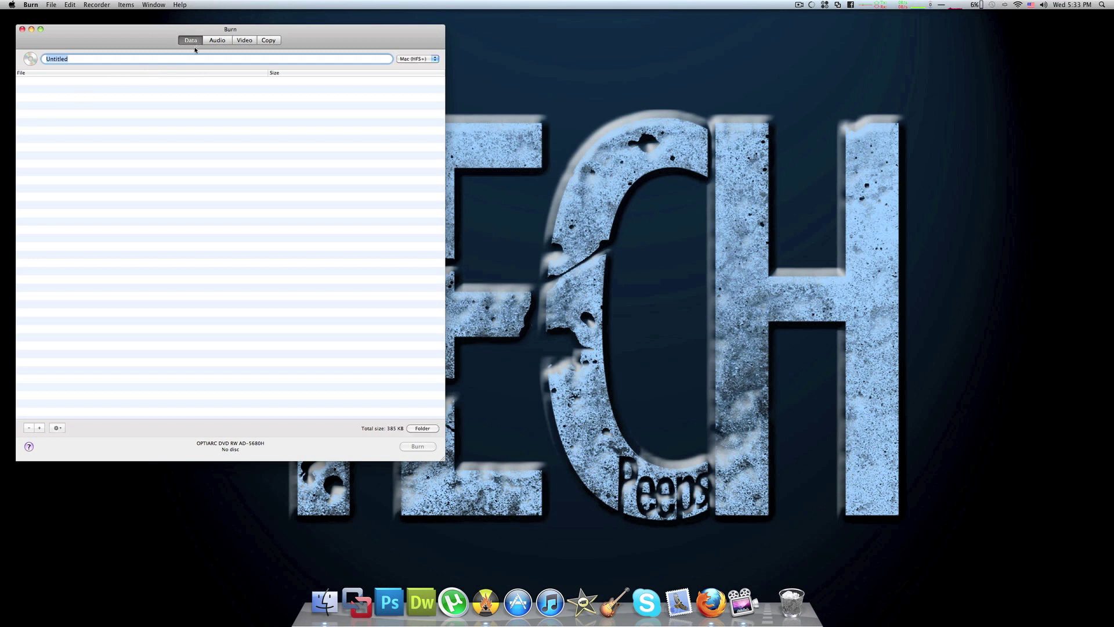
{"action": "left_click", "coordinate": [217, 41]}
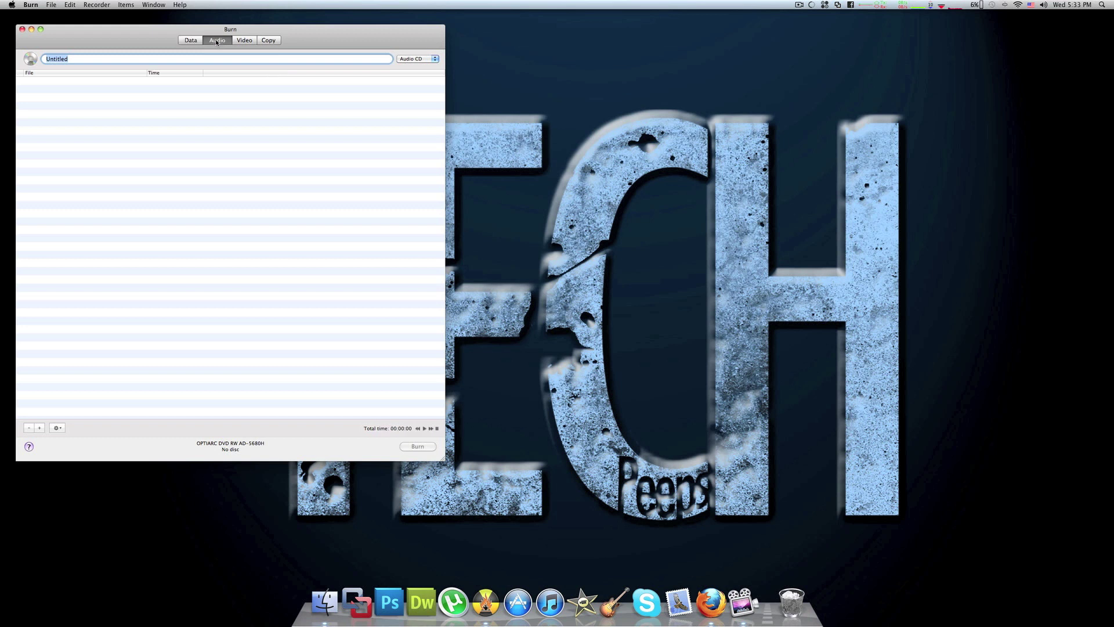
{"action": "left_click", "coordinate": [249, 41]}
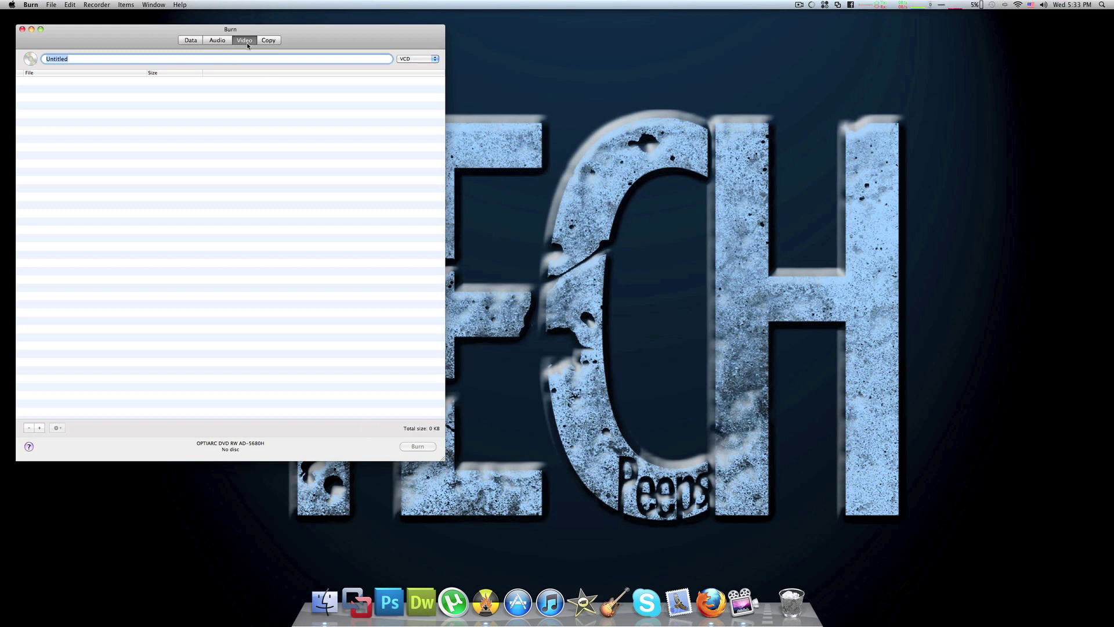
{"action": "left_click", "coordinate": [268, 41]}
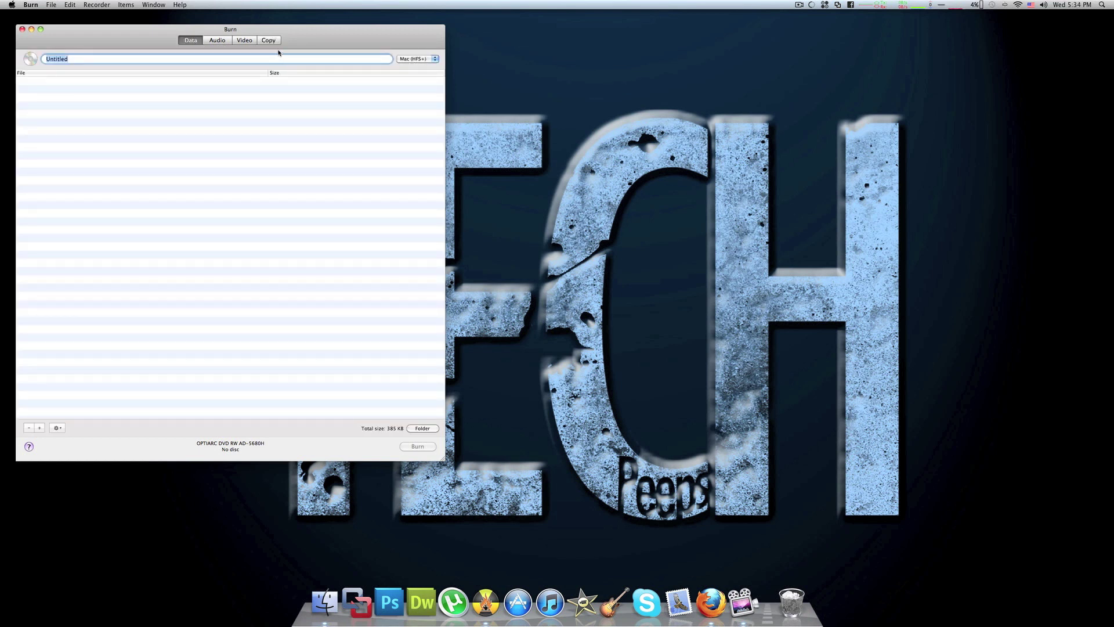
Step: In Copy mode, drag the Star Wars Jedi Knight DVD into the drop area
{"action": "left_click", "coordinate": [271, 42]}
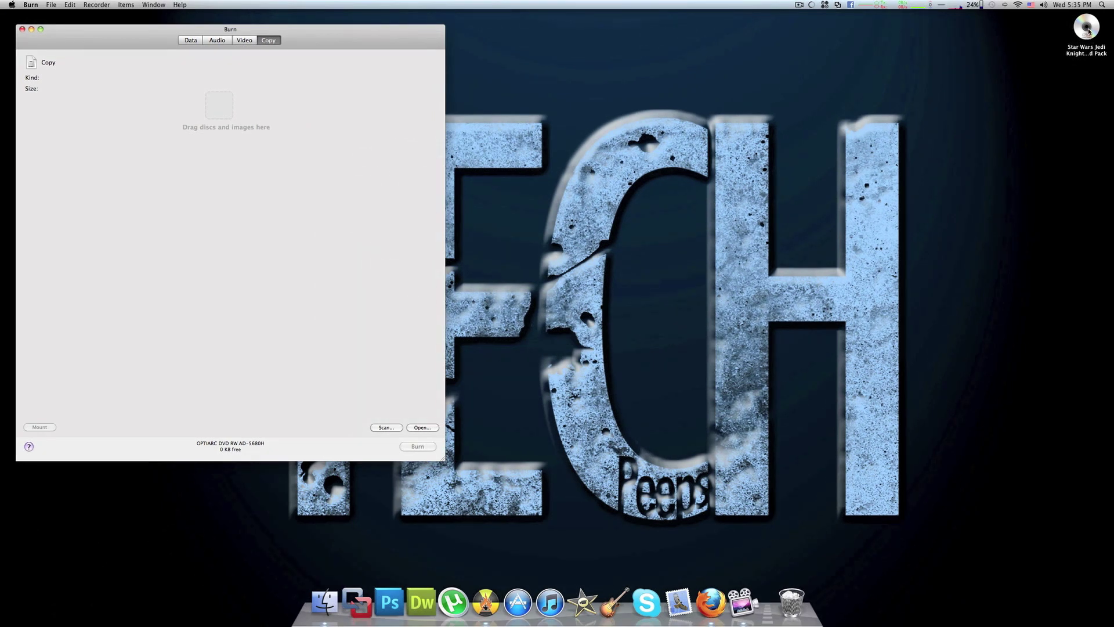
{"action": "left_click", "coordinate": [1087, 33]}
{"action": "mouse_move", "coordinate": [1087, 35]}
{"action": "left_mouse_down"}
{"action": "mouse_move", "coordinate": [227, 128]}
{"action": "mouse_move", "coordinate": [221, 106]}
{"action": "left_mouse_up"}
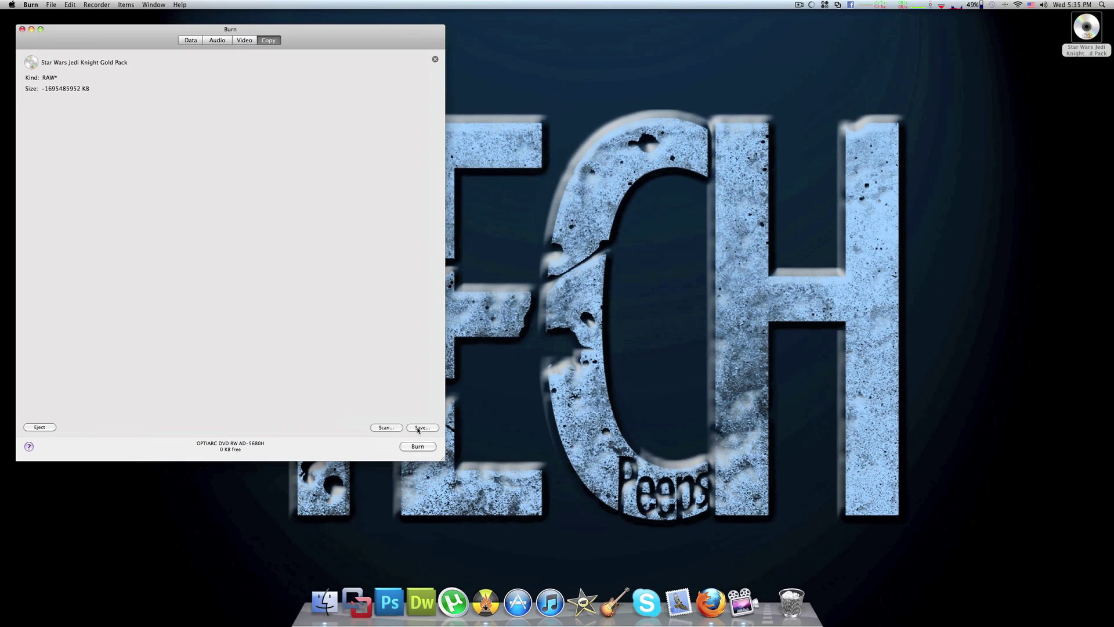
Step: Save the Star Wars Jedi Knight Gold Pack disc as an .iso image on the Desktop
{"action": "left_click", "coordinate": [420, 427]}
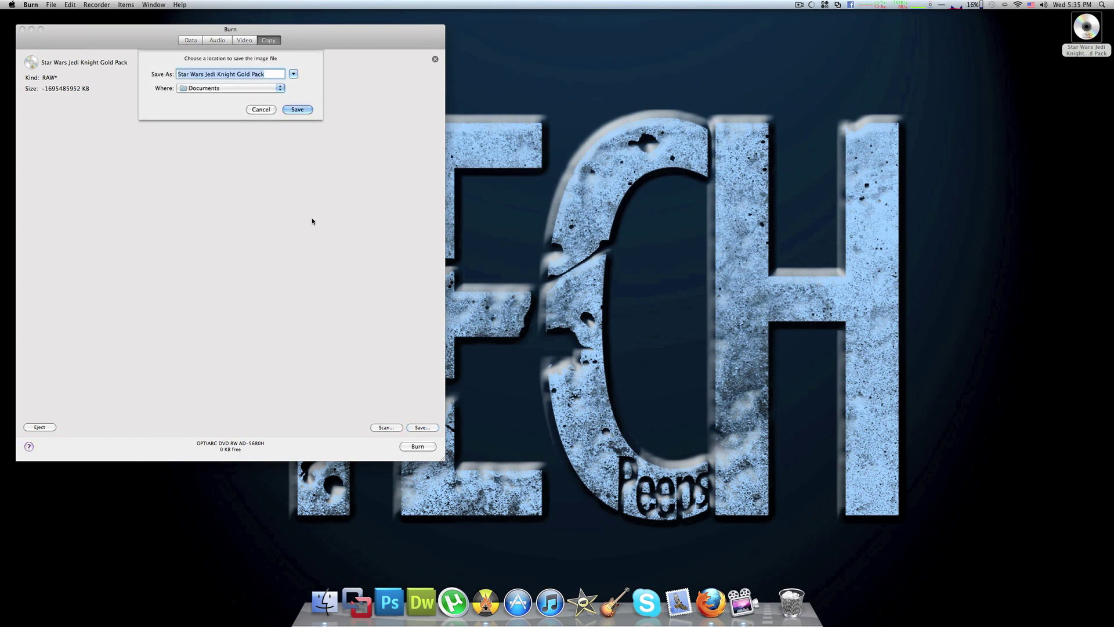
{"action": "left_click", "coordinate": [293, 75]}
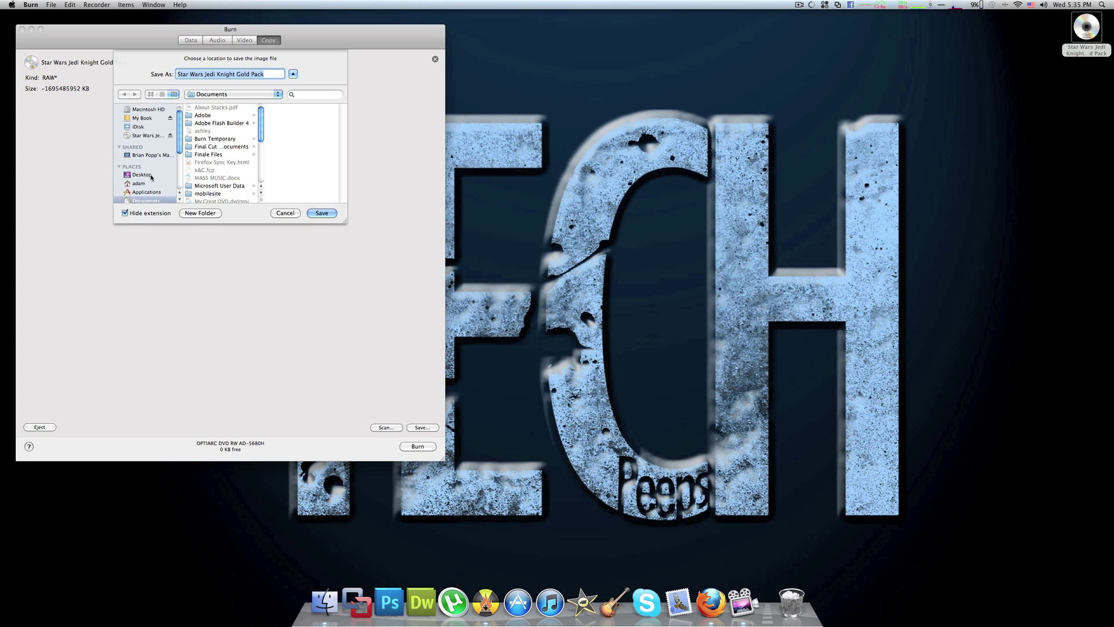
{"action": "left_click", "coordinate": [144, 174]}
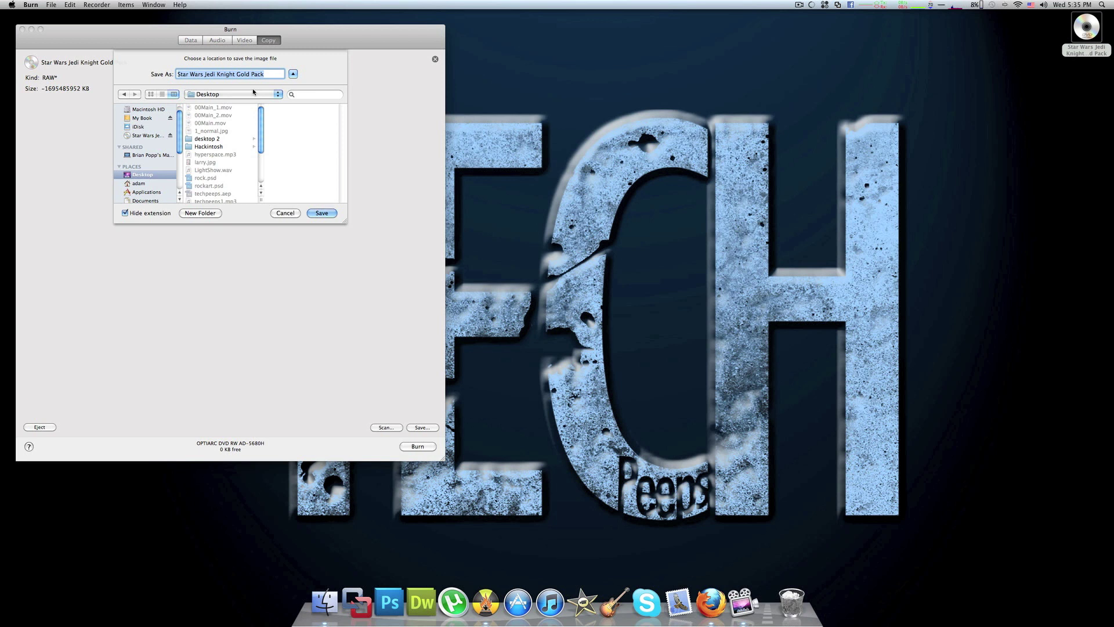
{"action": "left_click", "coordinate": [321, 212]}
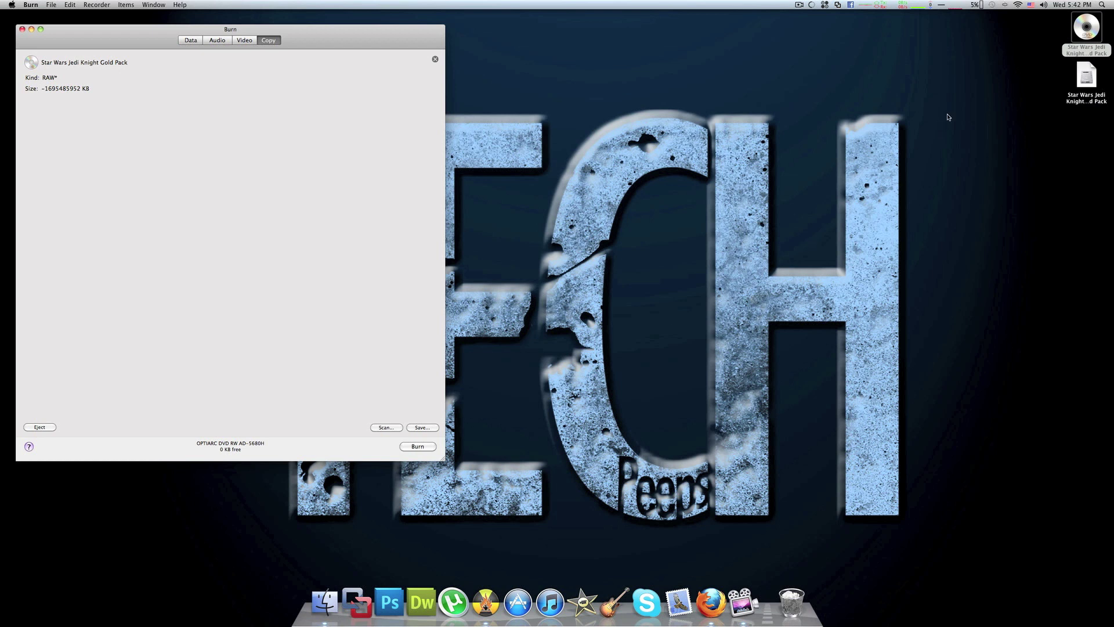
Step: Eject the Star Wars Jedi Knight disc via the Dock and select its desktop image file
{"action": "mouse_move", "coordinate": [1085, 33]}
{"action": "left_mouse_down"}
{"action": "mouse_move", "coordinate": [845, 438]}
{"action": "mouse_move", "coordinate": [791, 595]}
{"action": "left_mouse_up"}
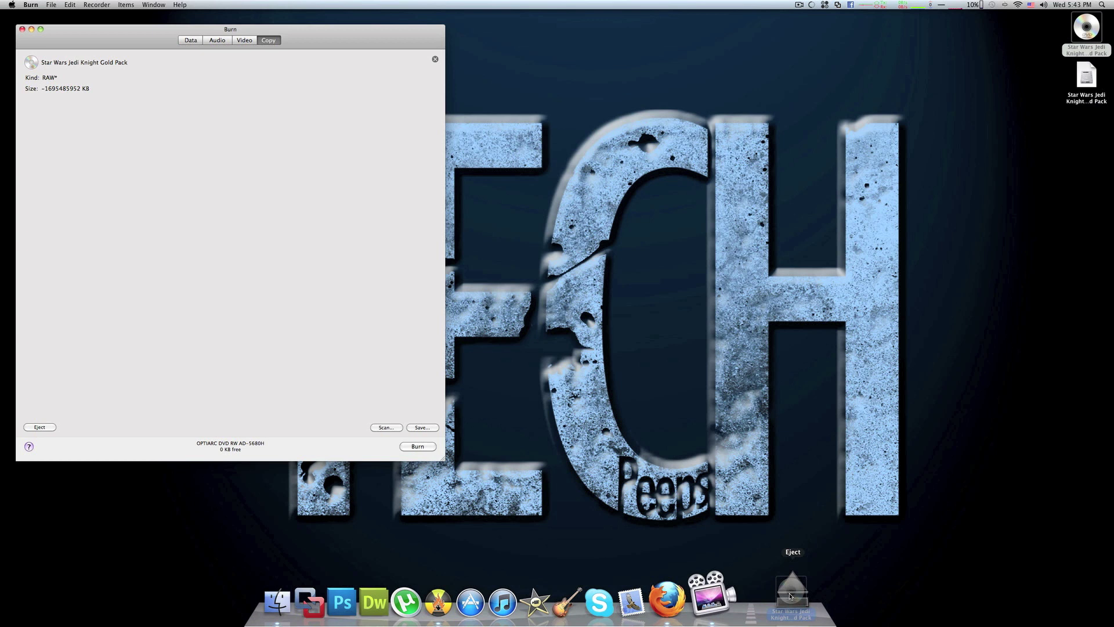
{"action": "left_click_drag", "start_coordinate": [791, 594], "coordinate": [790, 594]}
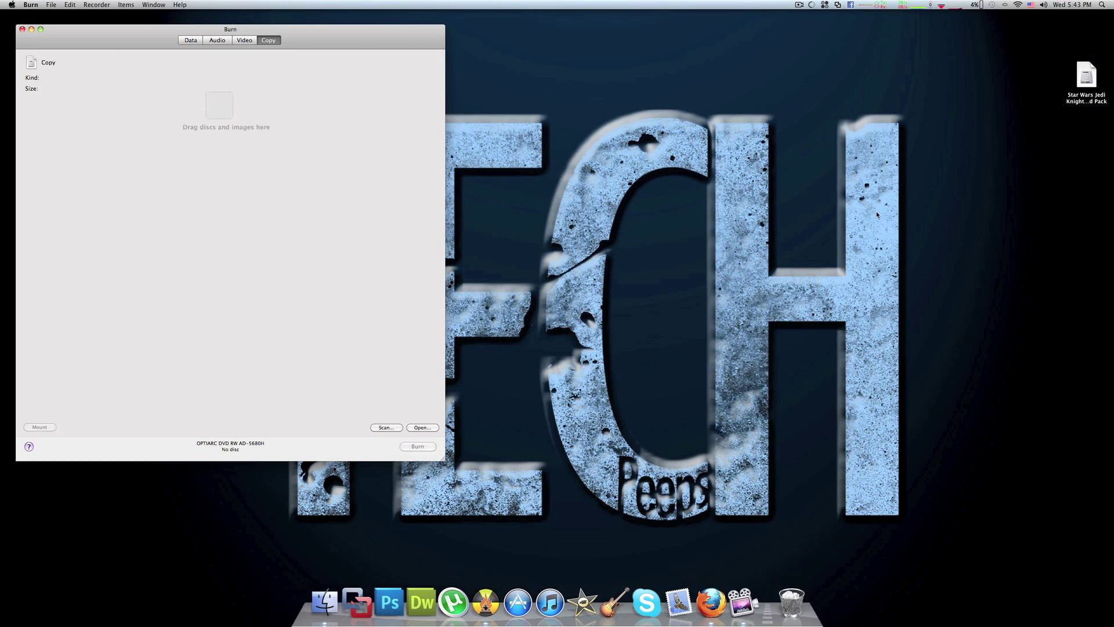
{"action": "left_click", "coordinate": [1088, 79]}
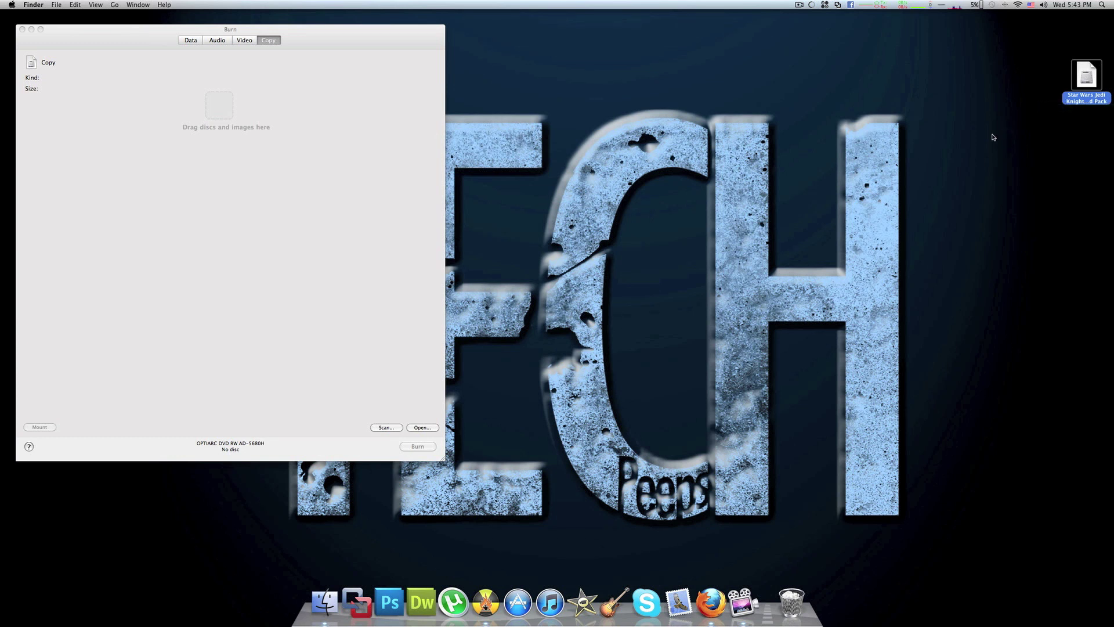
Step: Drag the desktop Star Wars image into the Copy panel as a 2.6 GB master
{"action": "left_click_drag", "start_coordinate": [1084, 78], "coordinate": [211, 106]}
{"action": "left_click_drag", "start_coordinate": [215, 106], "coordinate": [215, 105]}
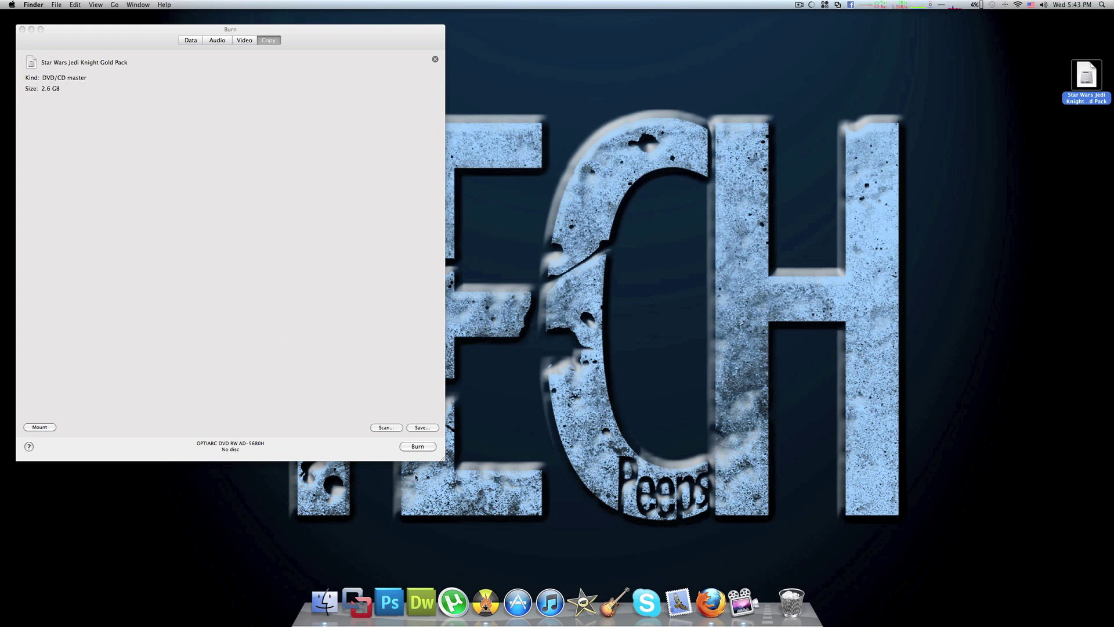
Step: Check the Burn sheet's Burn Disc In drive popup, keeping the current burner
{"action": "left_click", "coordinate": [418, 447]}
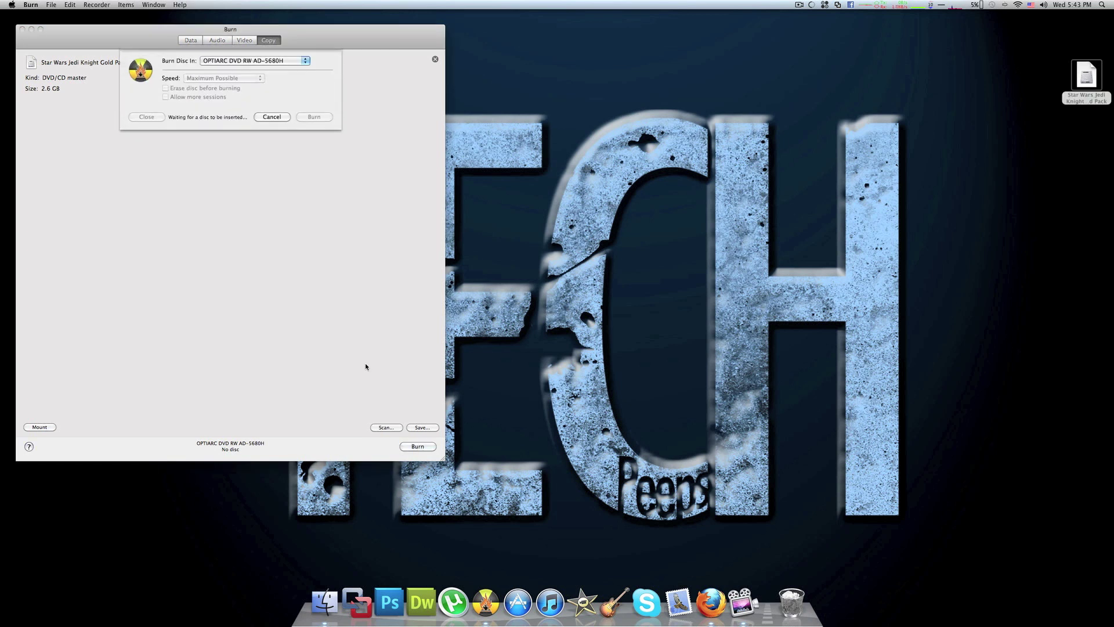
{"action": "left_click", "coordinate": [284, 62]}
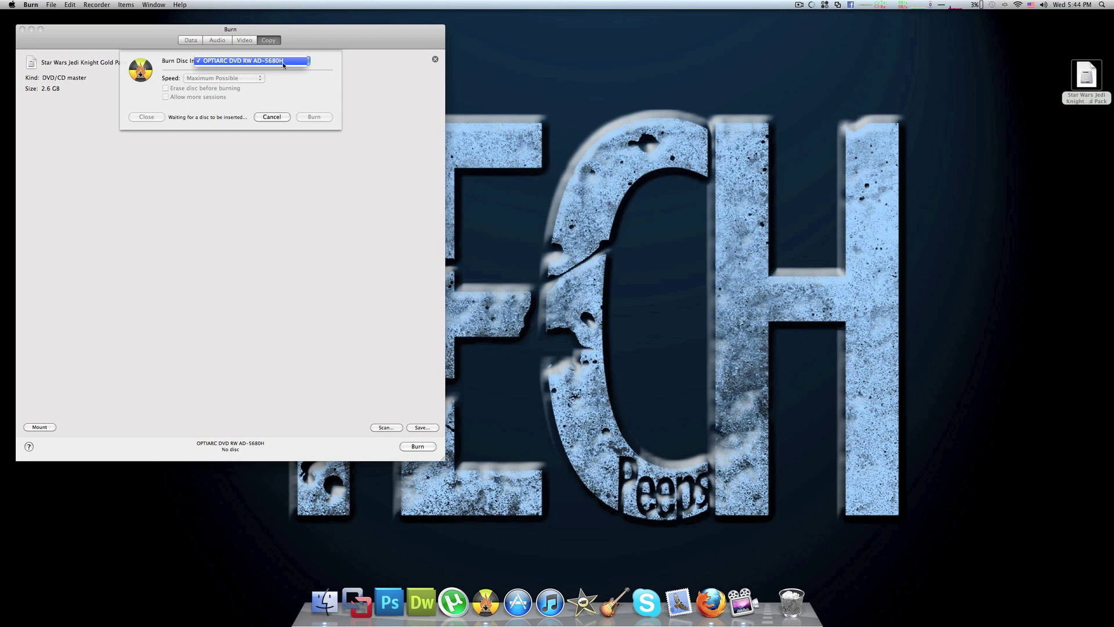
{"action": "left_click", "coordinate": [284, 62]}
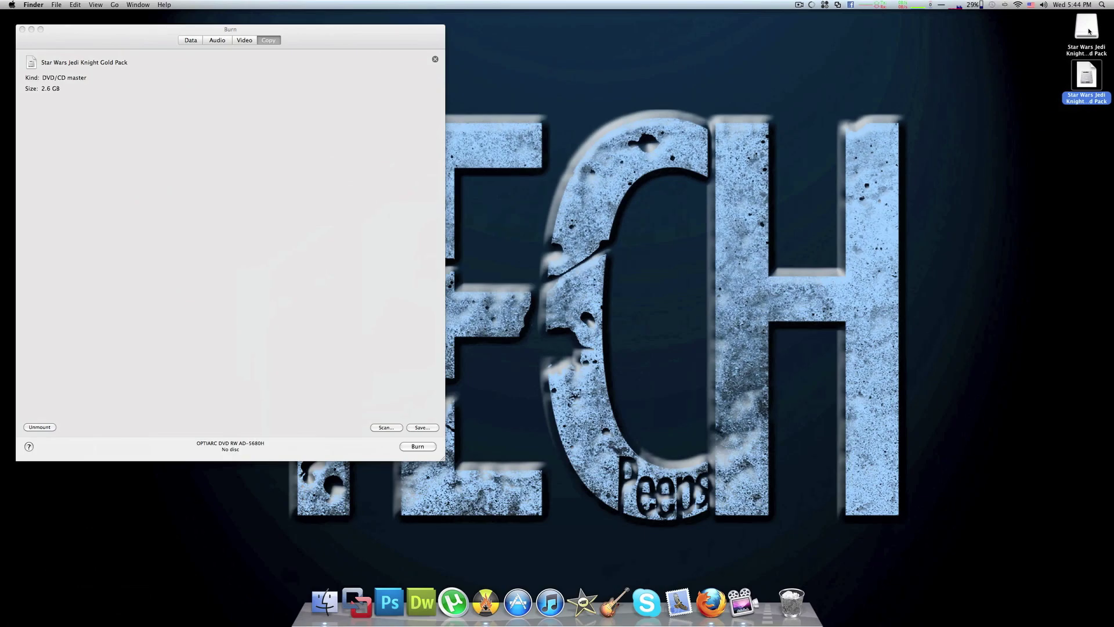
Step: Browse the mounted disc's Jedi Academy and Jedi Knight II folders, then close its window
{"action": "left_click", "coordinate": [1089, 32]}
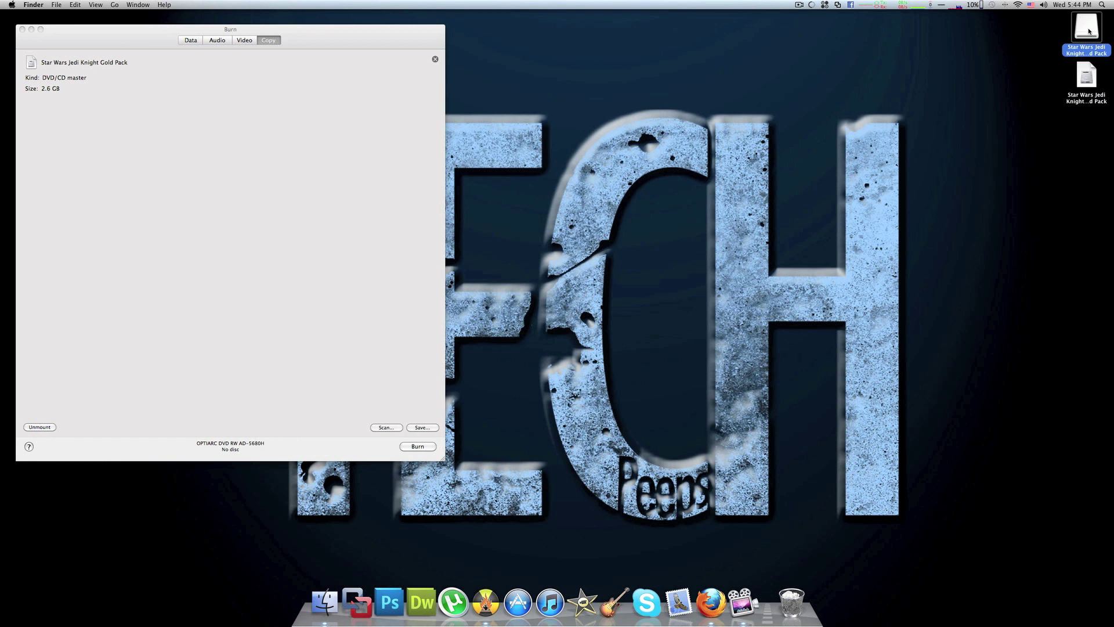
{"action": "double_click", "coordinate": [1089, 32]}
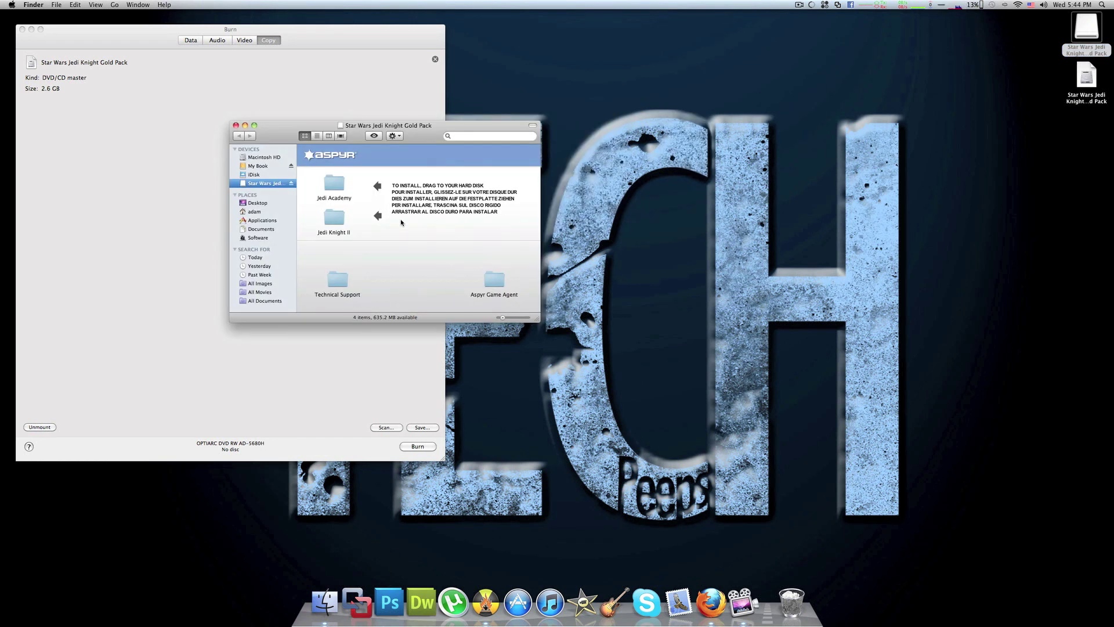
{"action": "mouse_move", "coordinate": [394, 127]}
{"action": "left_mouse_down"}
{"action": "mouse_move", "coordinate": [496, 142]}
{"action": "mouse_move", "coordinate": [701, 126]}
{"action": "left_mouse_up"}
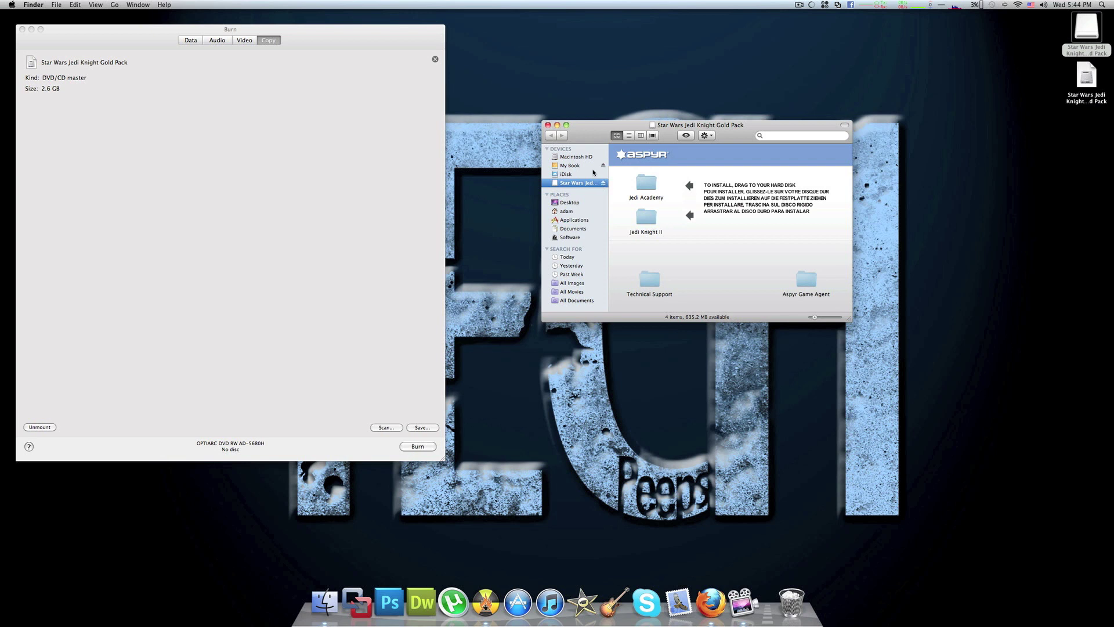
{"action": "left_click", "coordinate": [548, 126]}
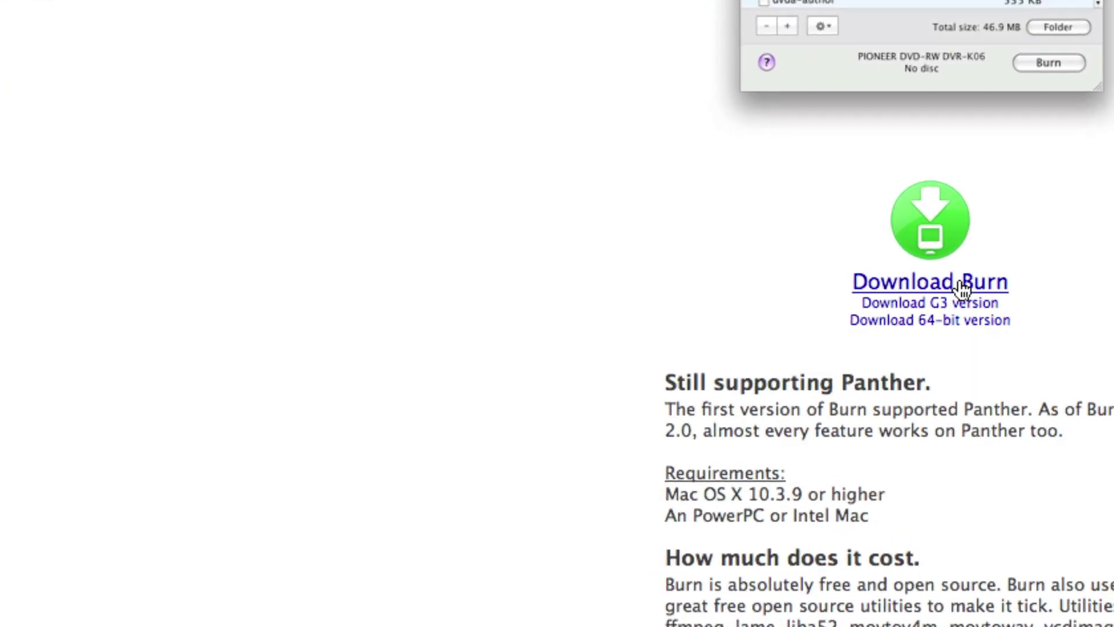
Step: Download Burn using the Download Burn link on its SourceForge home page
{"action": "left_click", "coordinate": [962, 289]}
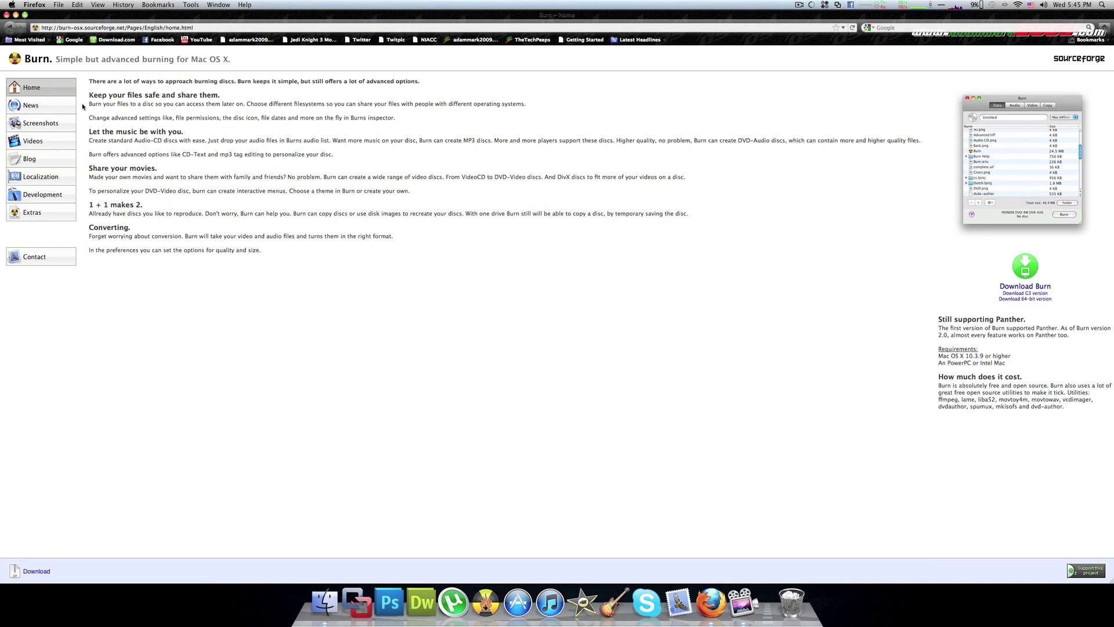